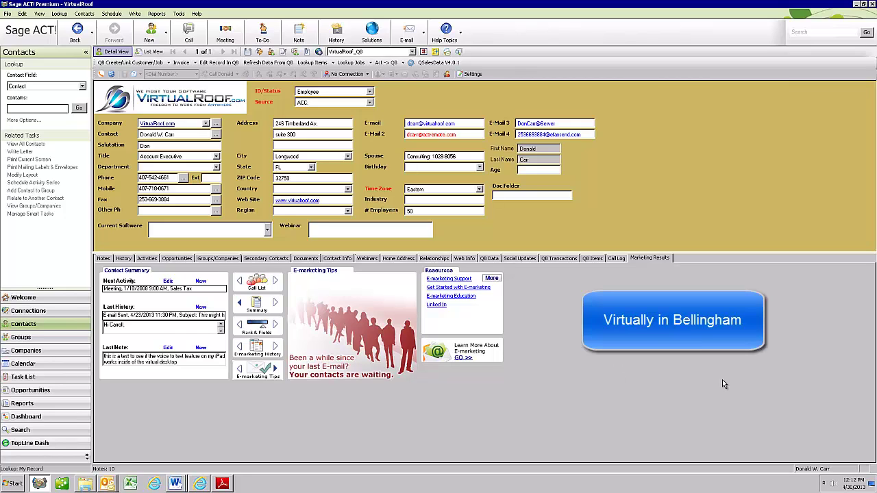
Step: Show the desktop, then restore the Sage ACT! Premium contact window from the taskbar
left_click(871, 485)
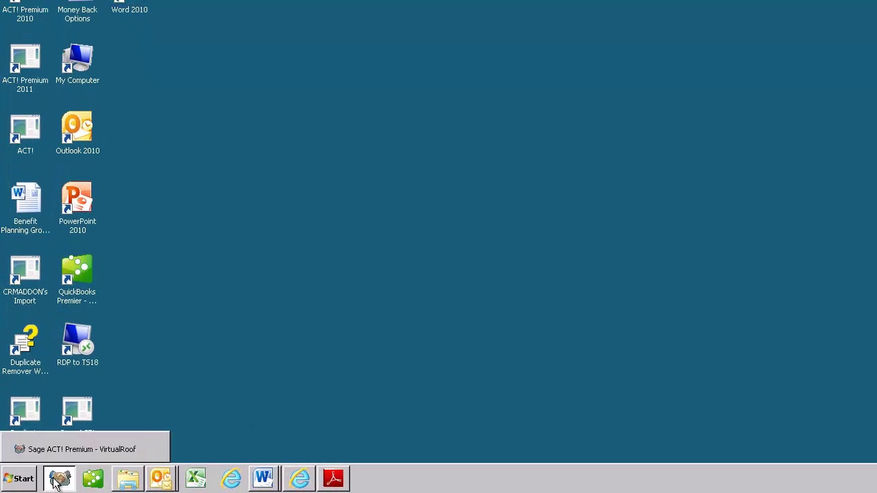
left_click(59, 479)
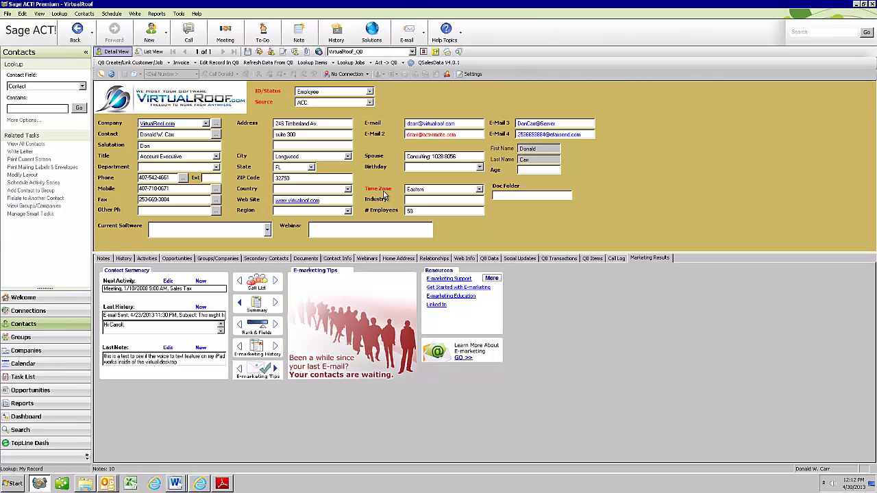
Step: Open the ID/Status dropdown and scroll through values from Center of Influence to Pot. Employer
left_click(369, 92)
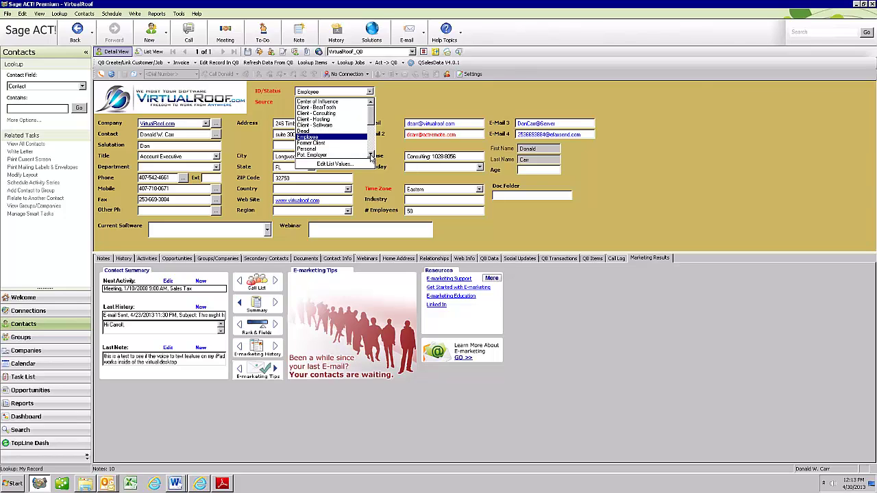
left_click(371, 155)
left_click(371, 155)
left_click(371, 155)
left_click(371, 155)
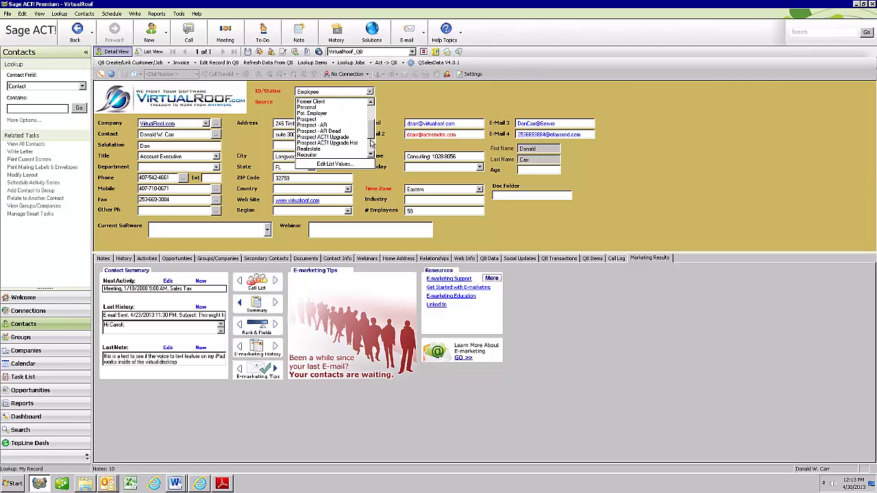
left_click_drag(373, 126, 372, 105)
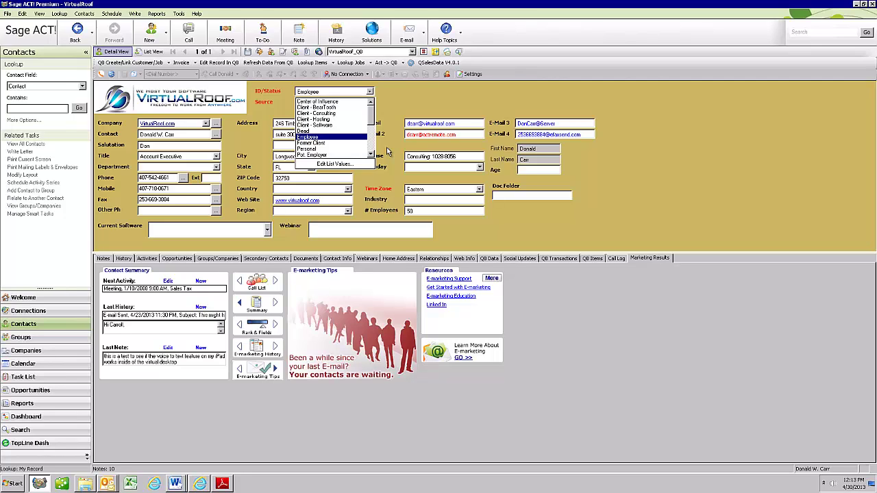
Step: Close the ID/Status list keeping Employee, then start an ID/Status lookup for 'Client' and cancel it
left_click(383, 114)
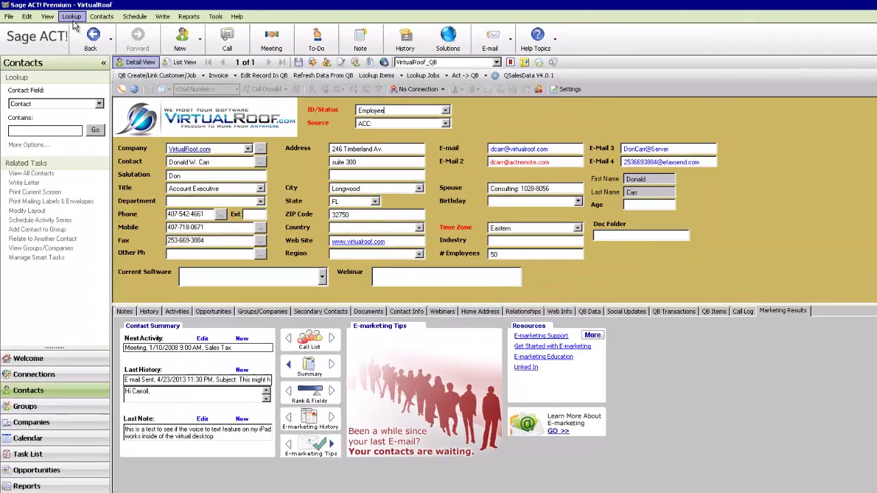
left_click(59, 13)
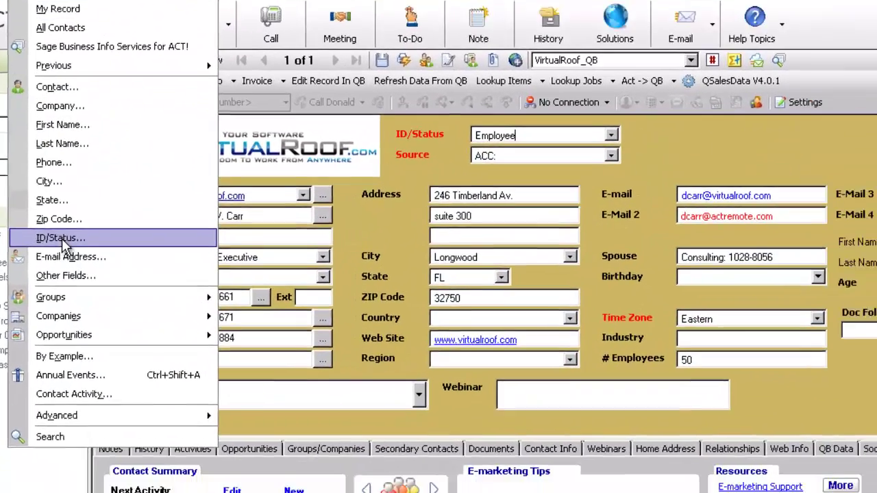
left_click(62, 238)
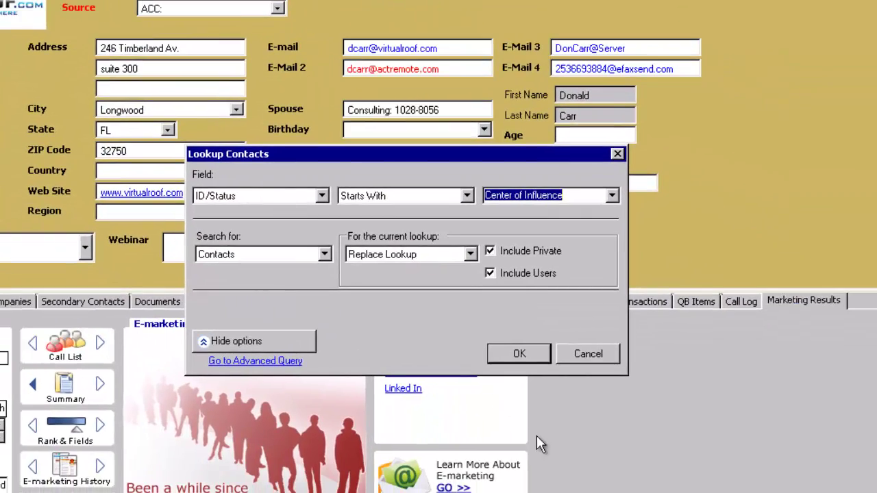
type("Cliant")
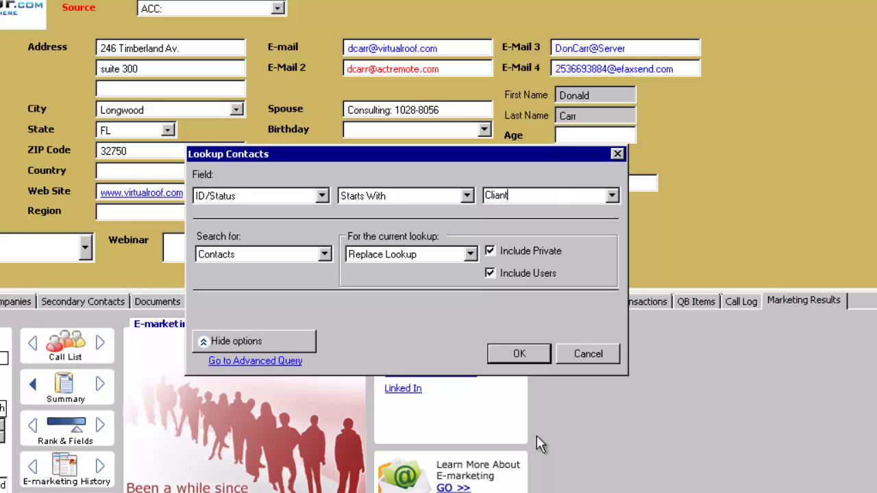
key("BackSpace")
key("BackSpace")
key("BackSpace")
type("ent")
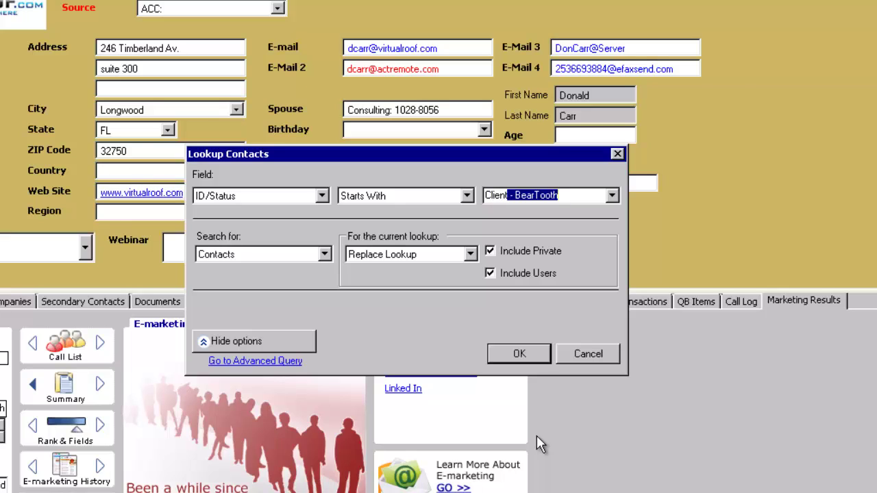
key("Delete")
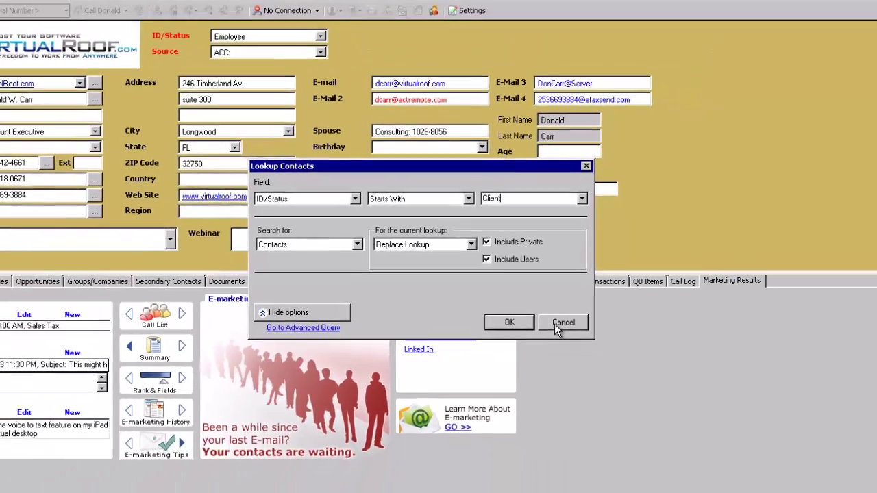
left_click(575, 357)
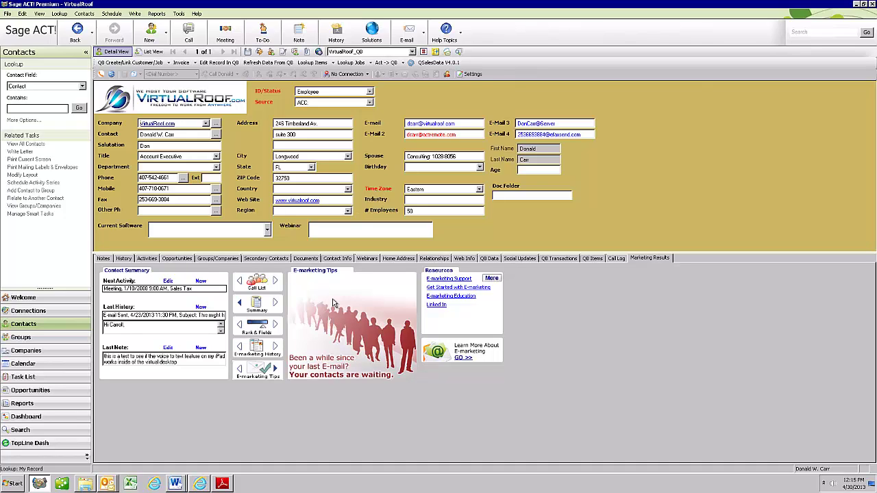
Step: Switch to the other remote session's ACT! window and enlarge the contact detail area
mouse_move(480, 5)
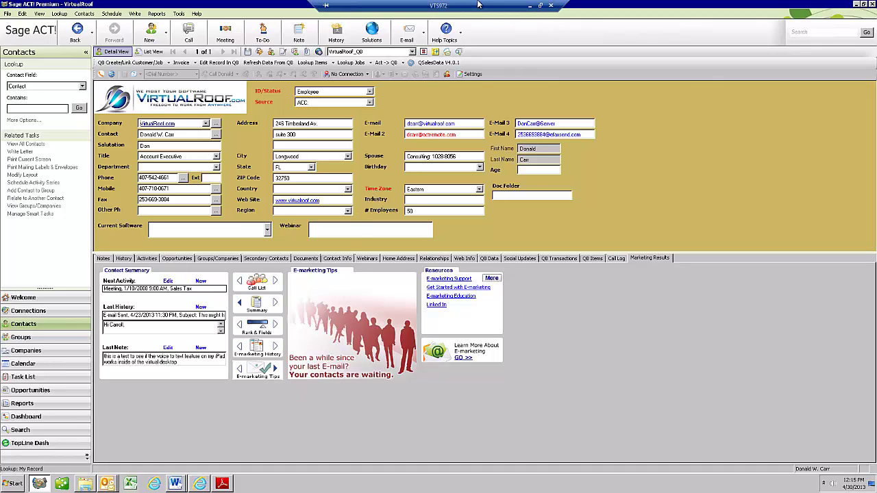
left_click(530, 7)
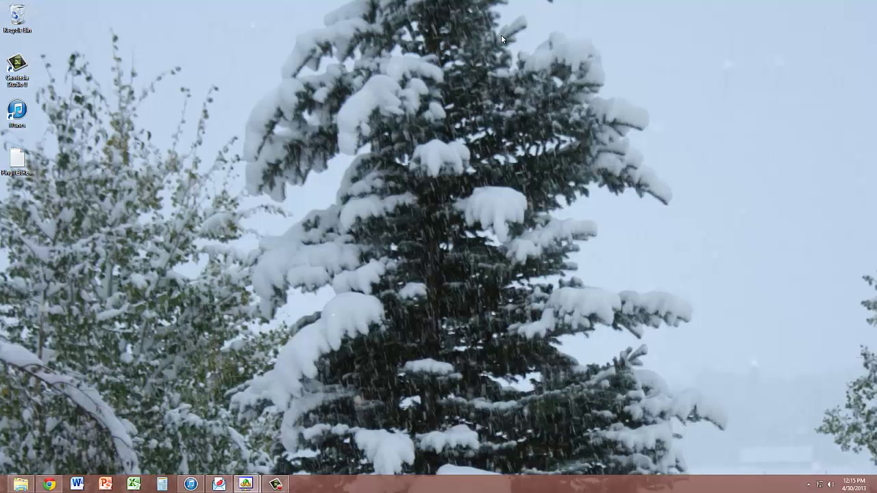
mouse_move(250, 486)
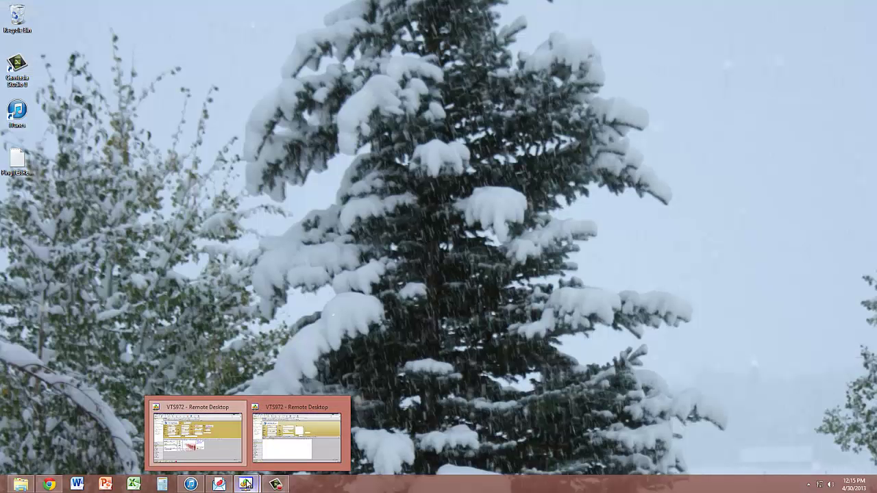
left_click(288, 450)
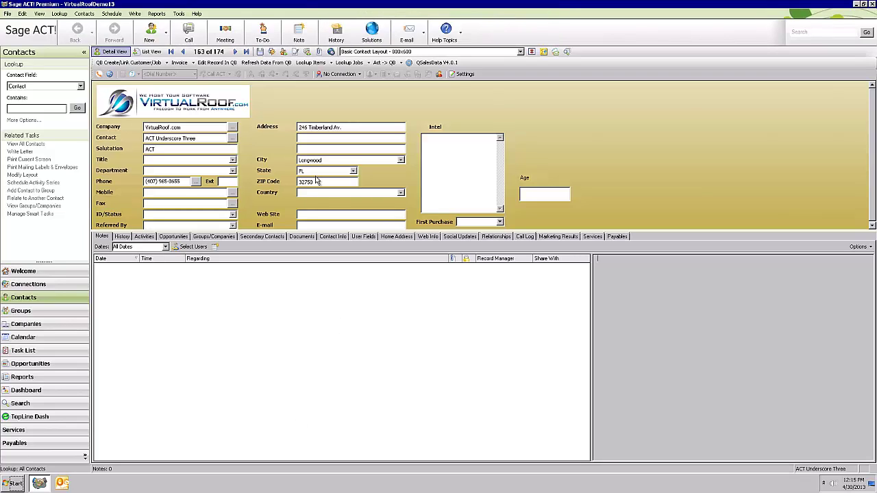
left_click(190, 216)
left_click_drag(492, 232, 492, 254)
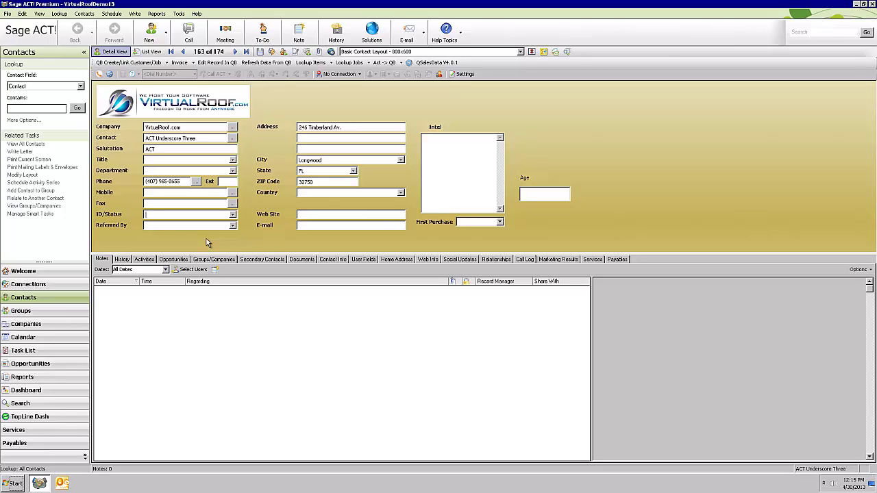
Step: Look up contacts whose ID/Status contains Customer from the field's right-click menu
left_click(233, 214)
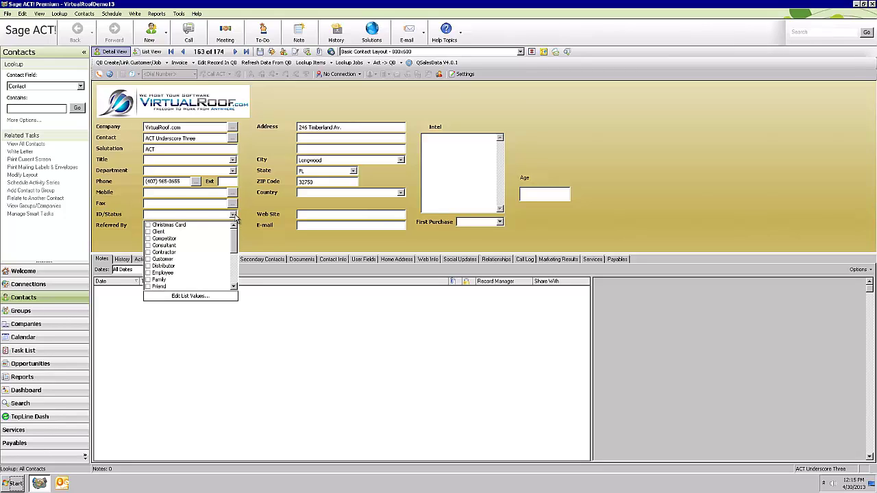
left_click(233, 215)
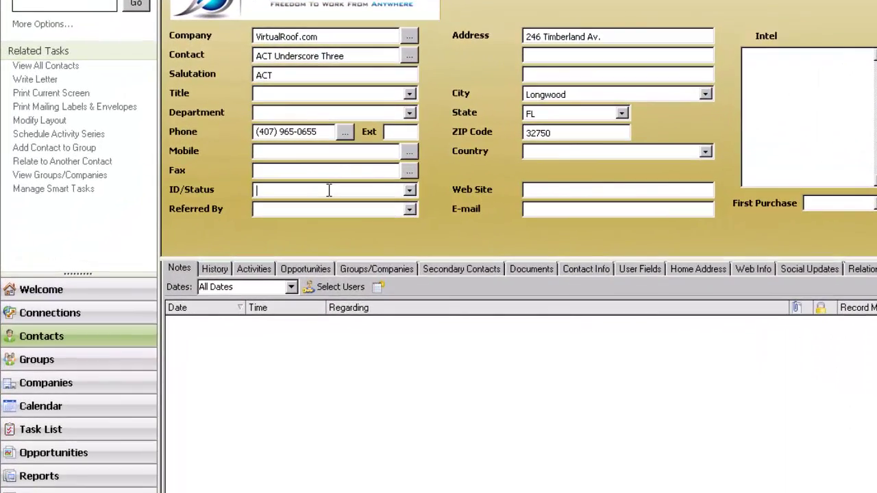
right_click(314, 193)
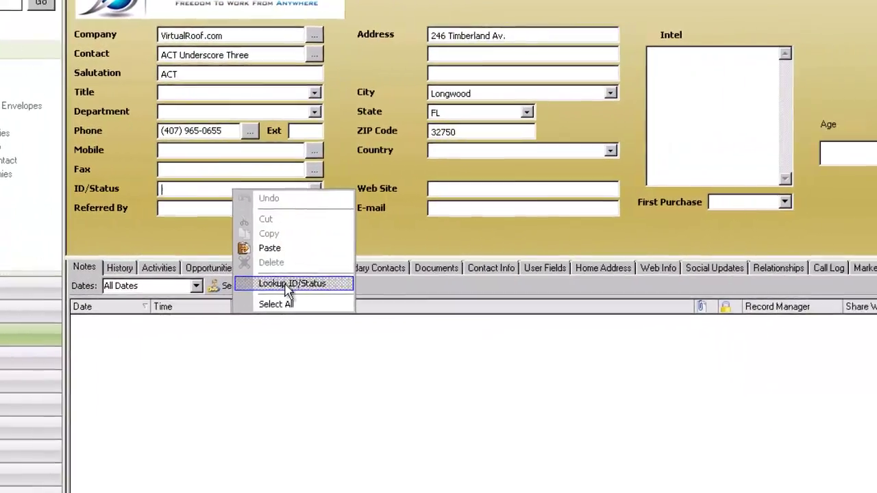
left_click(286, 285)
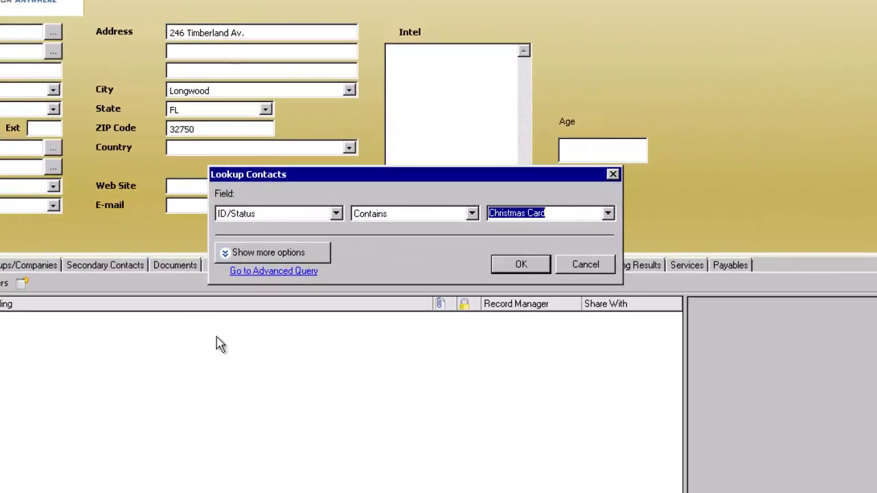
type("Cu")
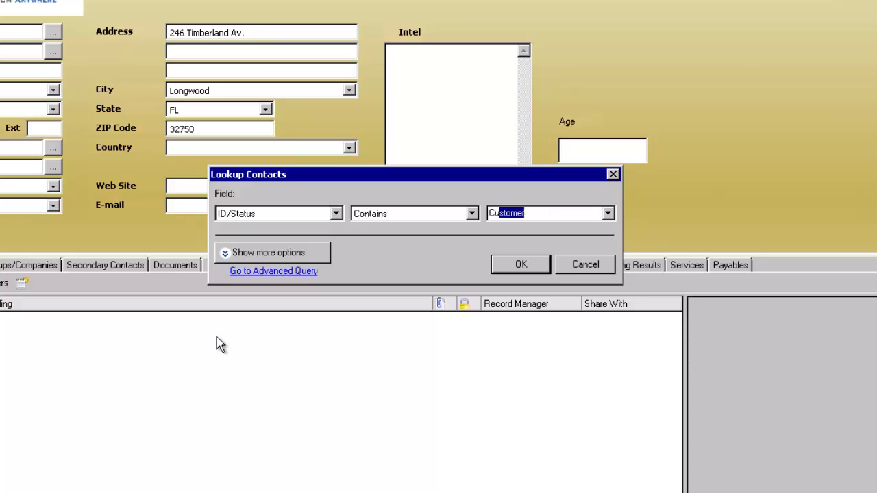
key("BackSpace")
key("BackSpace")
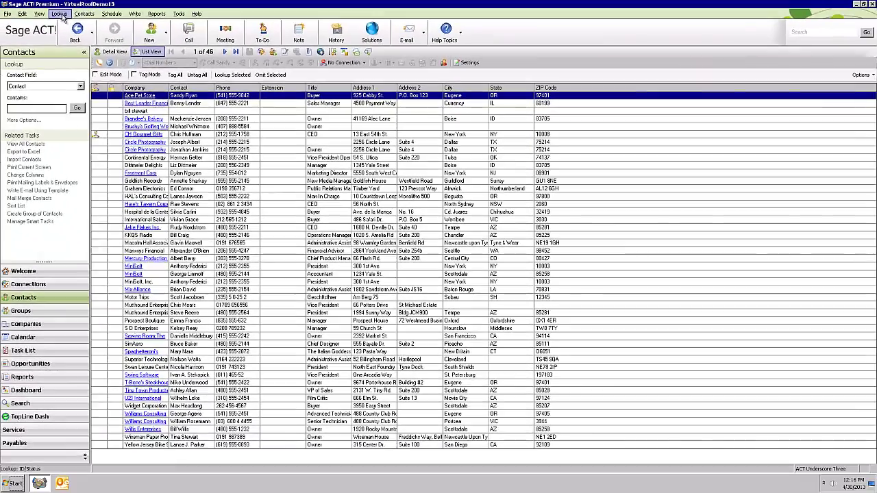
Step: Start a new ID/Status lookup from the Lookup menu and cancel it, keeping the 45-contact list
left_click(59, 14)
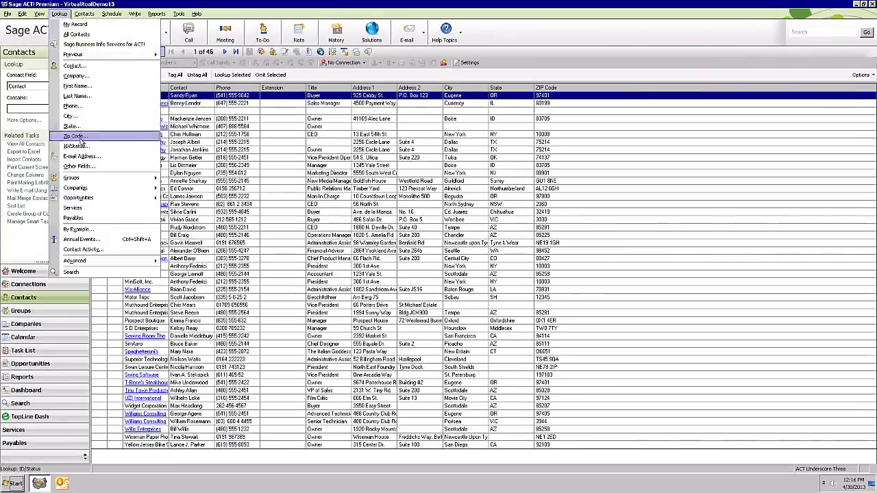
left_click(81, 146)
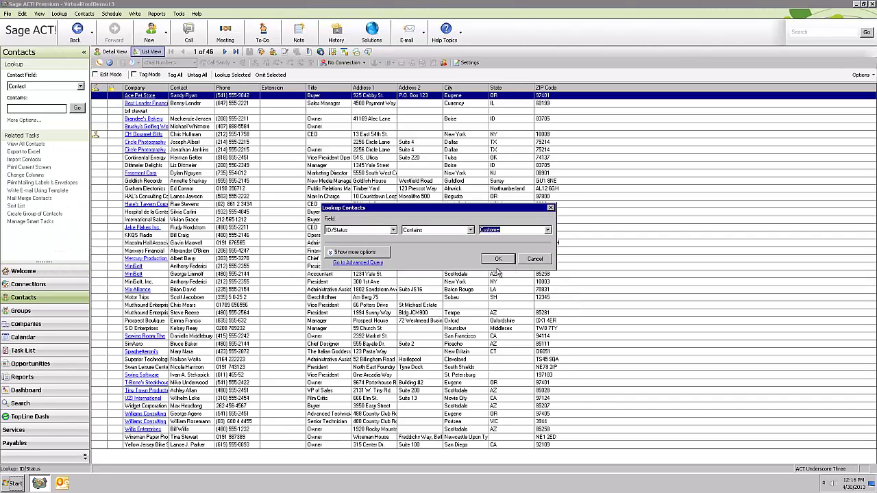
left_click(533, 261)
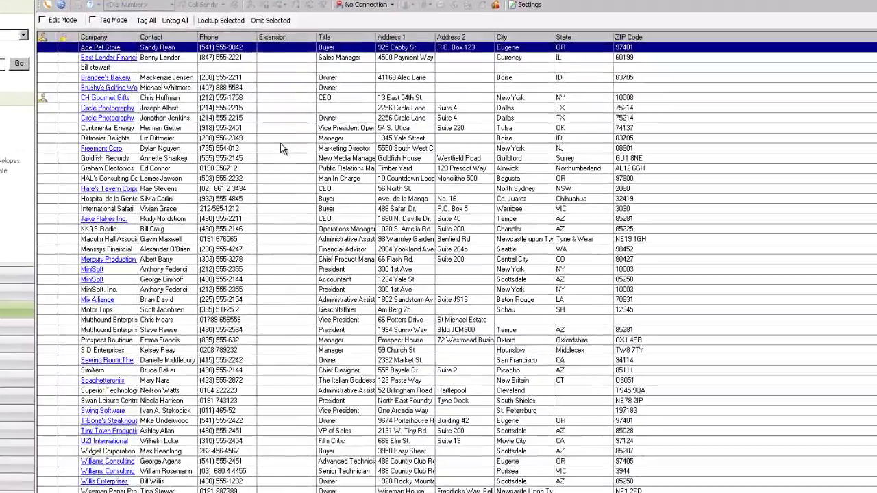
Step: Add the ID/Status field as a contact list column via Customize Columns
right_click(278, 168)
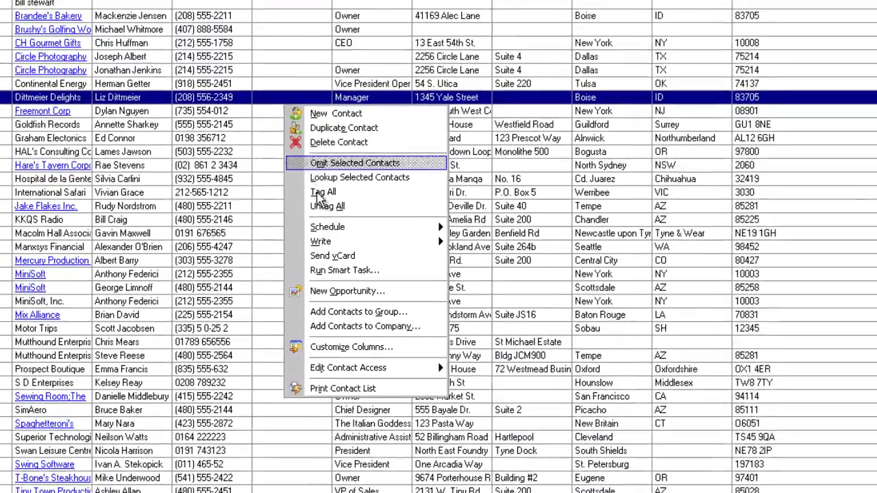
left_click(337, 355)
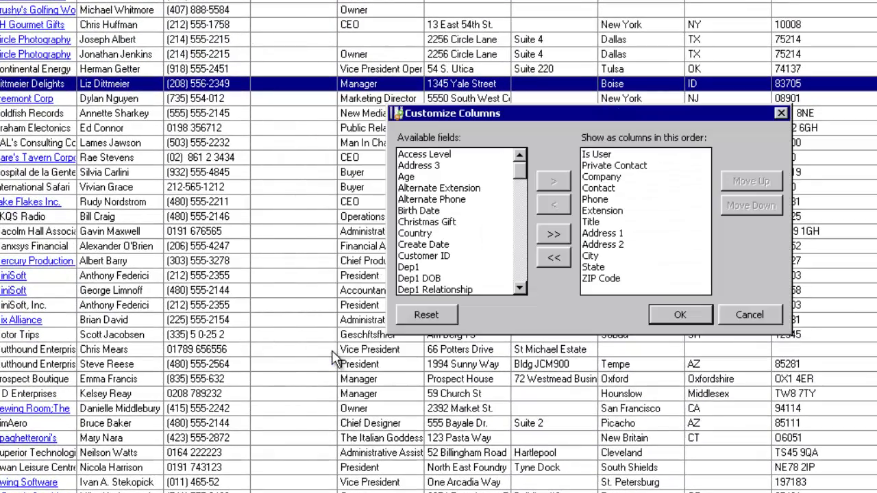
scroll(514, 263, "down", 8)
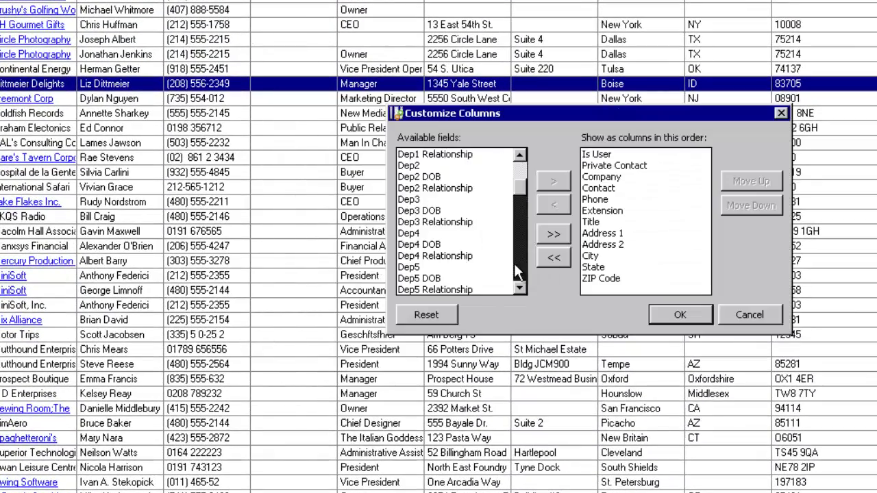
scroll(522, 265, "down", 4)
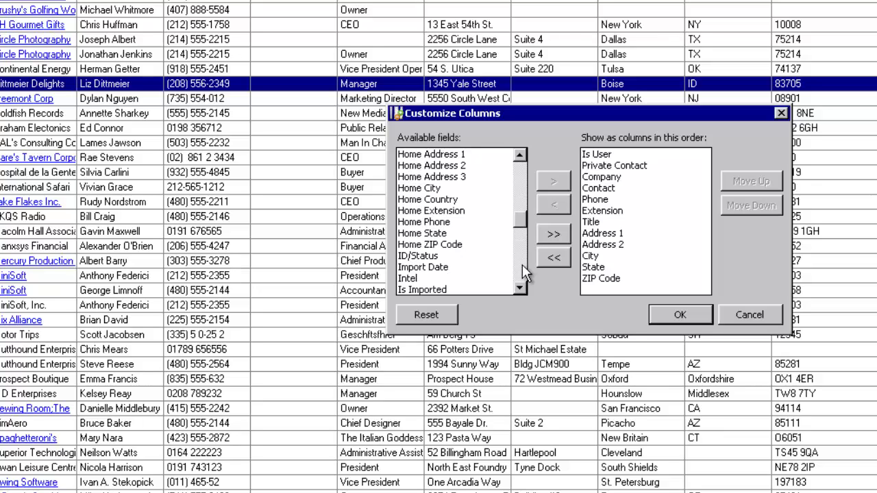
double_click(430, 256)
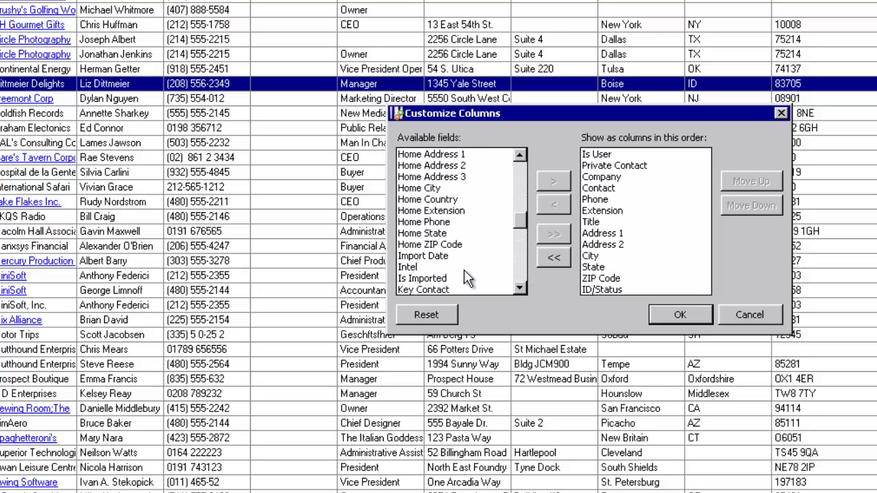
left_click(610, 290)
Step: Move ID/Status up five places to third, apply the layout, and widen the column
left_click(750, 181)
left_click(751, 181)
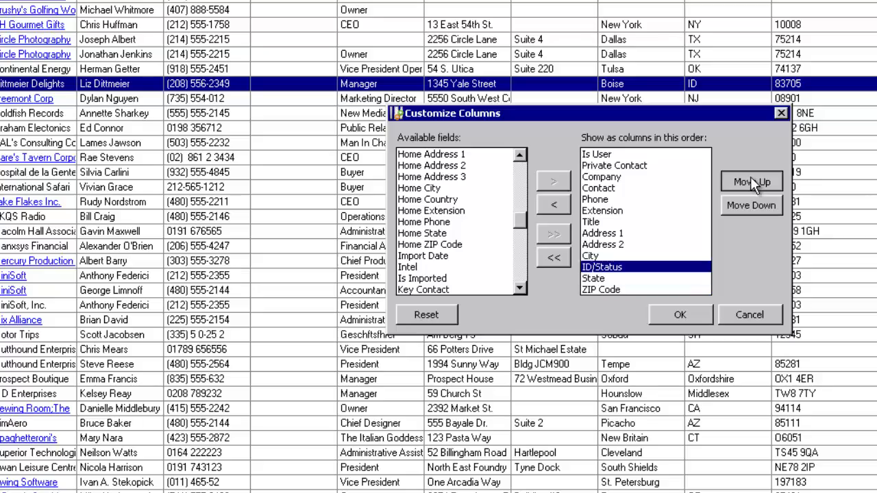
left_click(751, 181)
left_click(750, 181)
left_click(750, 181)
left_click(751, 181)
left_click(750, 181)
left_click(751, 181)
left_click(751, 181)
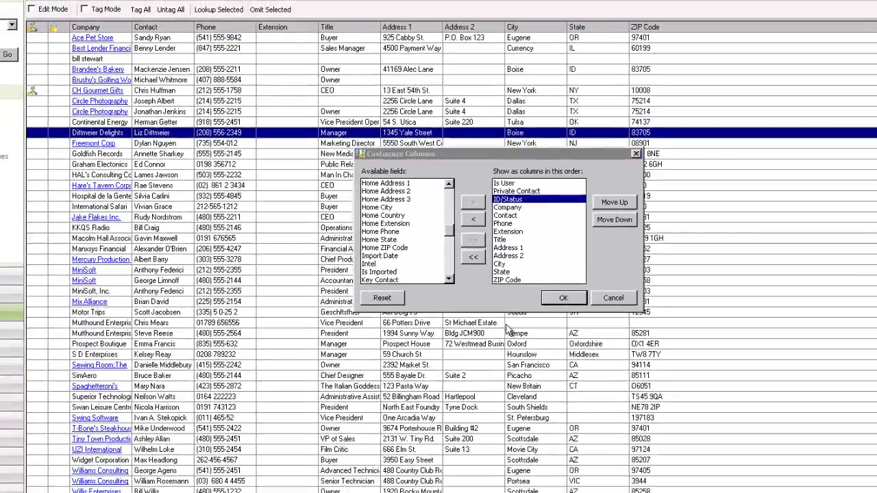
left_click(679, 315)
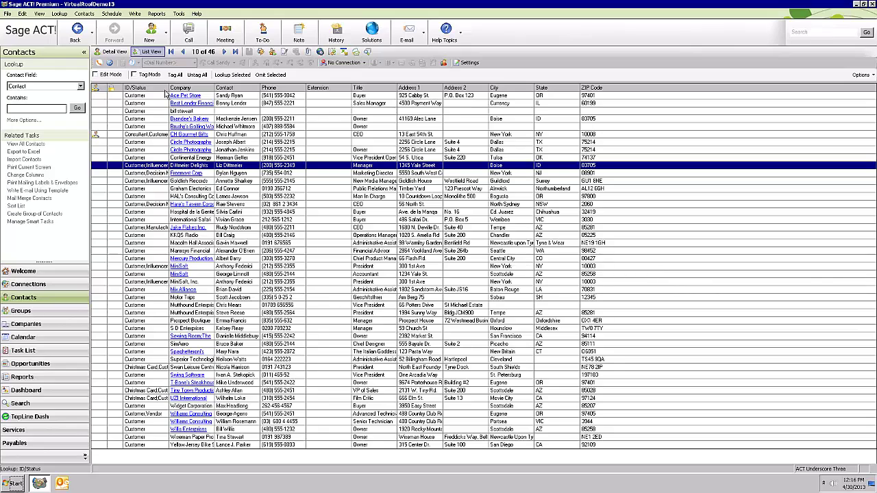
left_click_drag(170, 88, 204, 89)
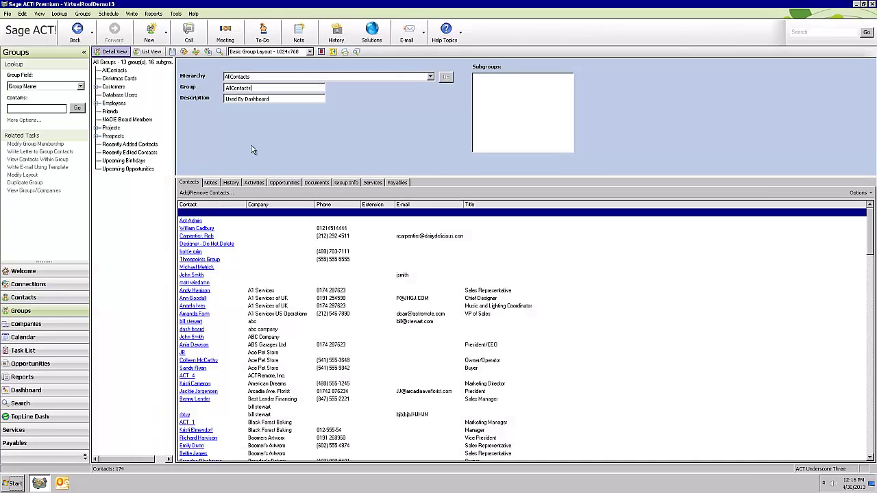
Step: Review the Customers group's membership criteria, cancel, then list Customers-AsiaPac's 5 contacts
double_click(109, 87)
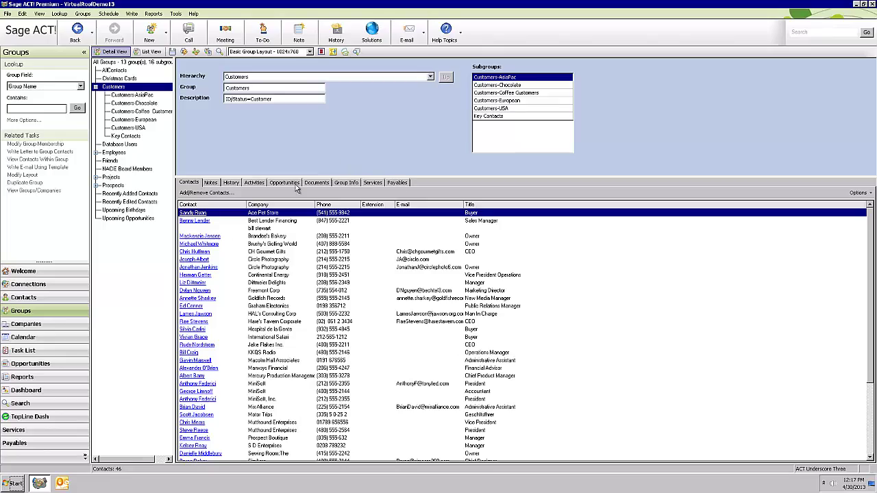
left_click(218, 196)
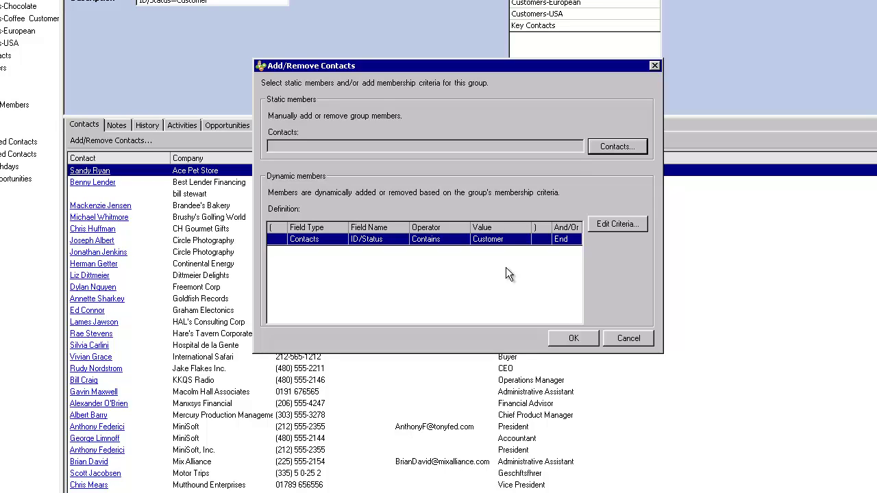
left_click(623, 340)
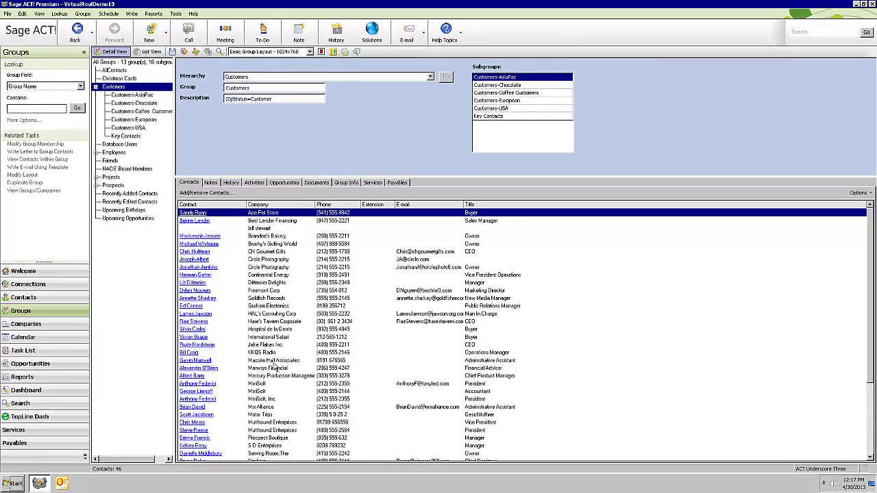
left_click(132, 95)
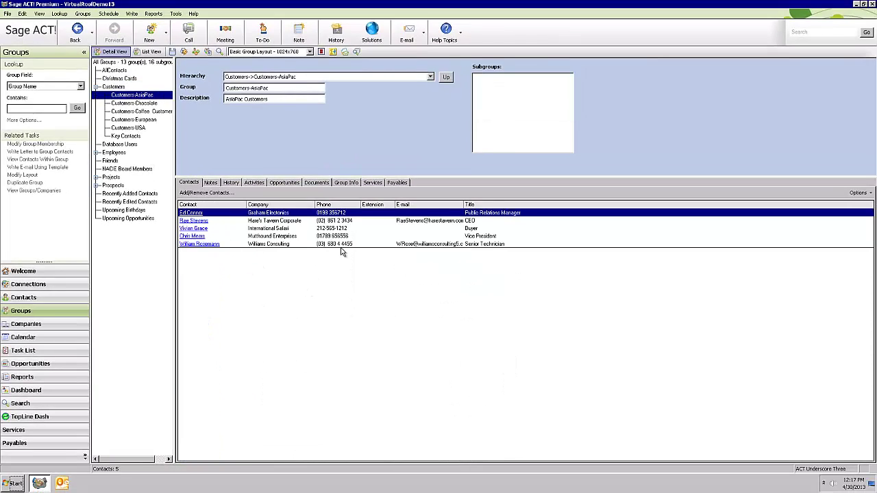
Step: Show the Customers-Chocolate subgroup's 13 contacts, then go to TopLine Dash
left_click(137, 103)
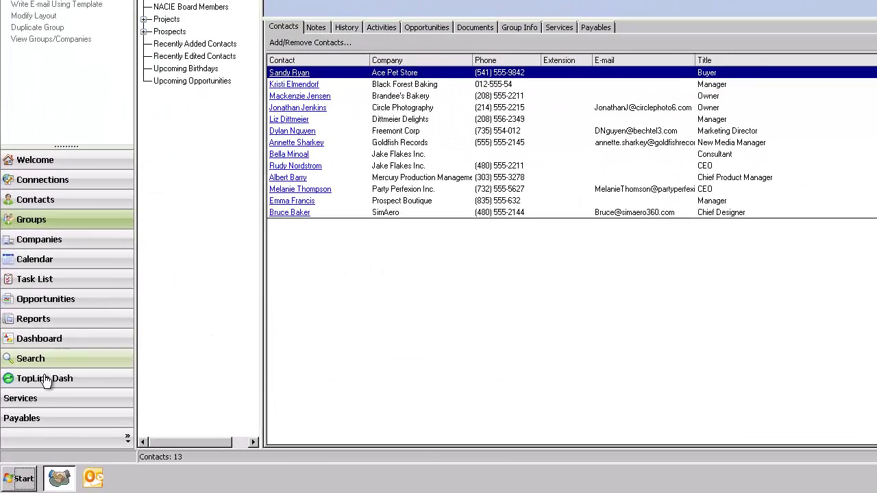
left_click(44, 379)
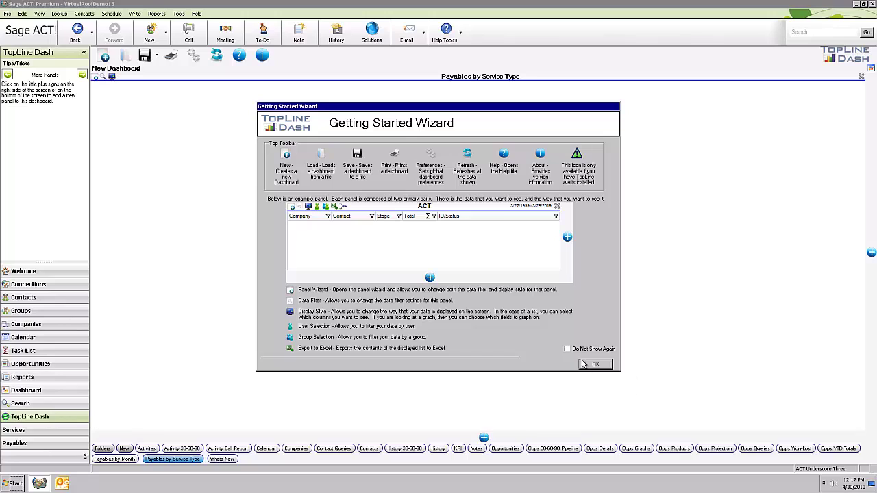
Step: Close the Getting Started Wizard and switch to the Whats New dashboard, saving changes
left_click(596, 366)
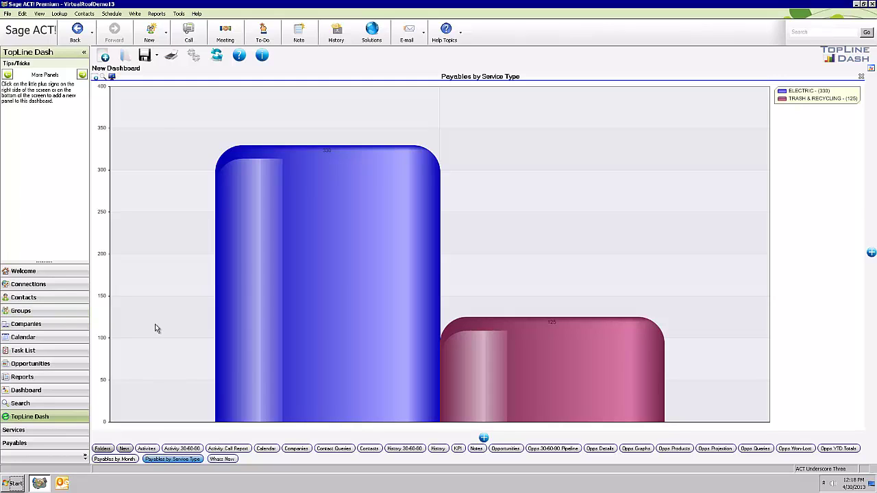
left_click(223, 459)
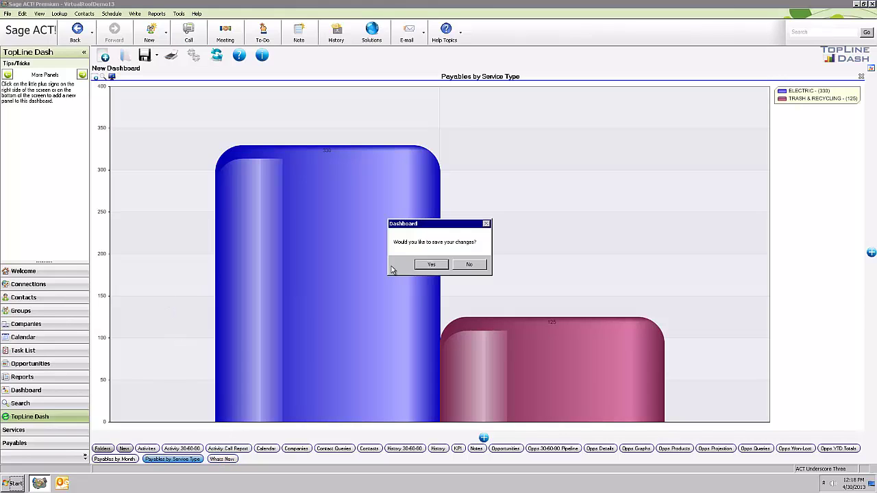
left_click(433, 267)
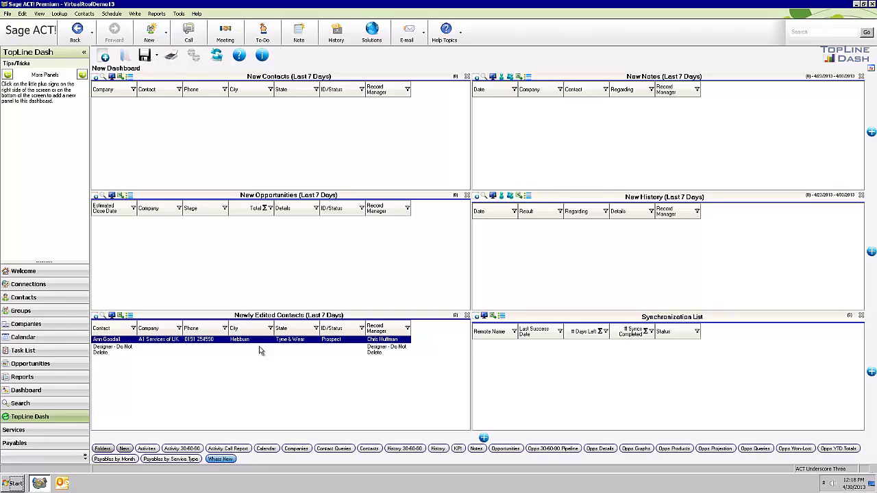
Step: Inspect the Newly Edited Contacts query, cancel, then switch to the Contacts dashboard saving changes
left_click(103, 316)
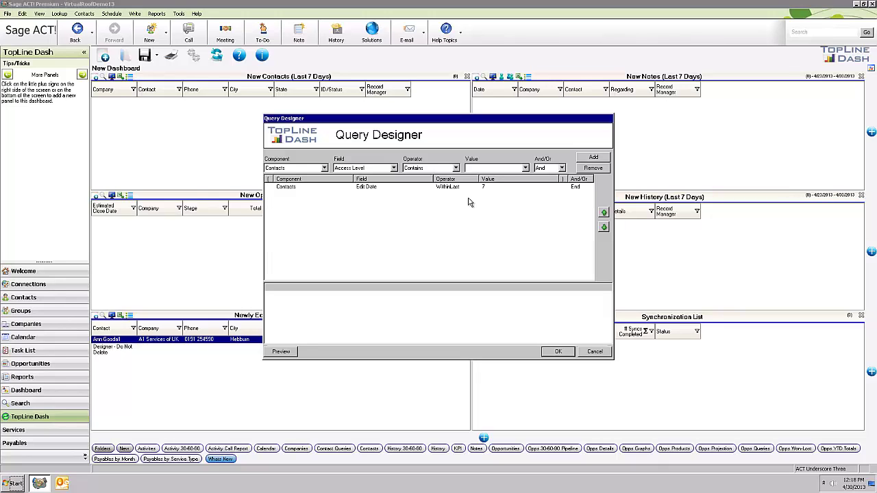
left_click(594, 352)
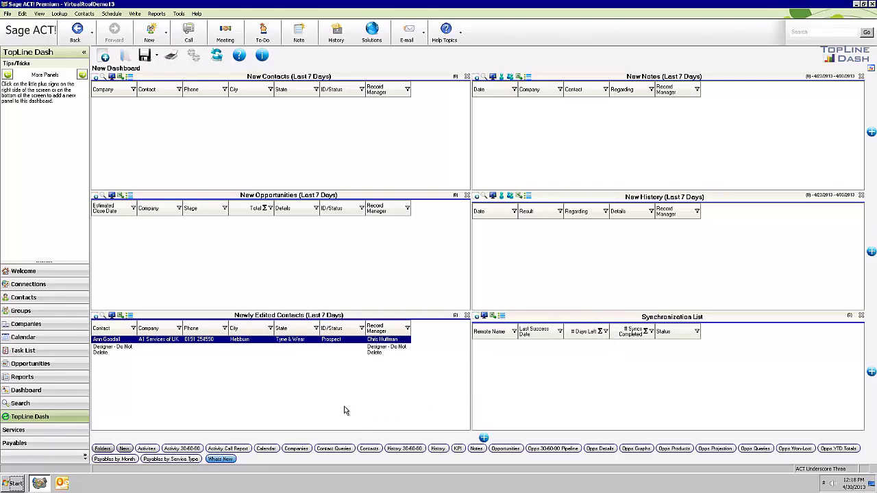
left_click(368, 450)
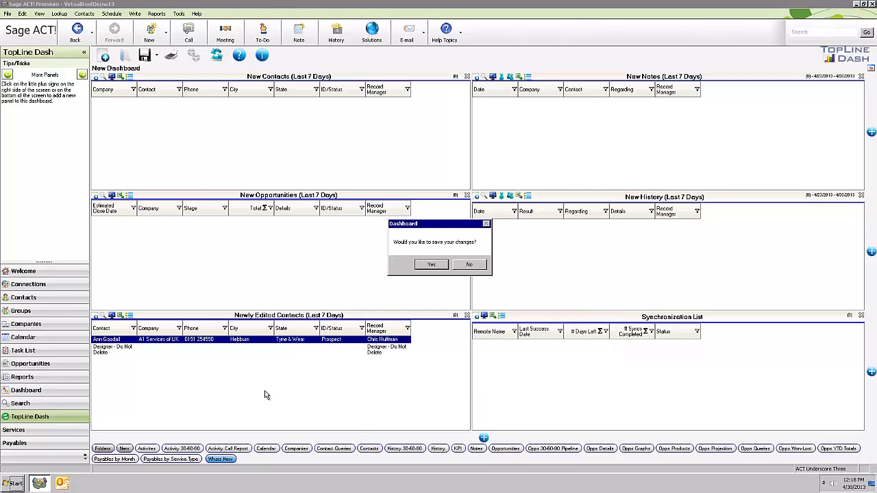
left_click(432, 265)
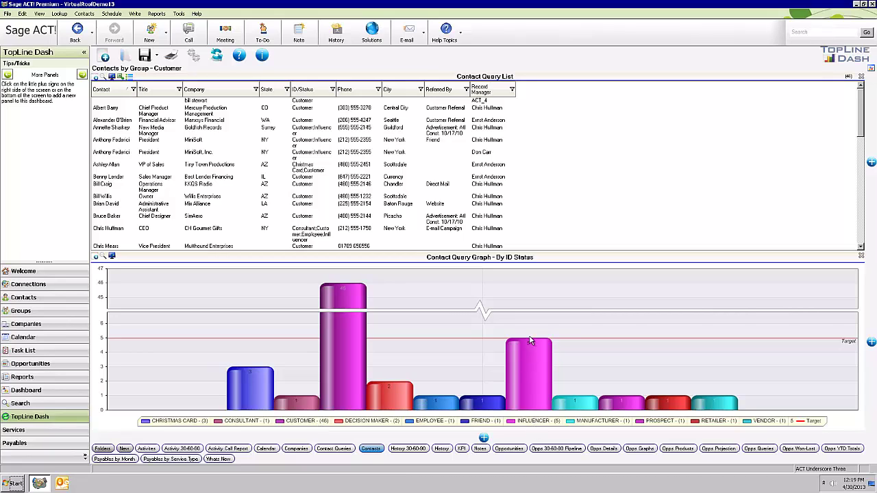
Step: Drill into the Influencer bar, select all five contacts, and show them with Go To Contact
left_click(532, 364)
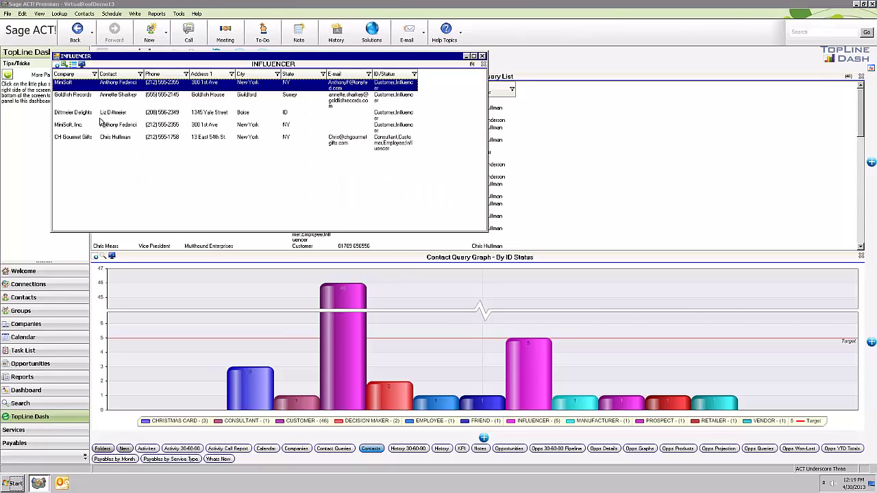
left_click(99, 140, "shift")
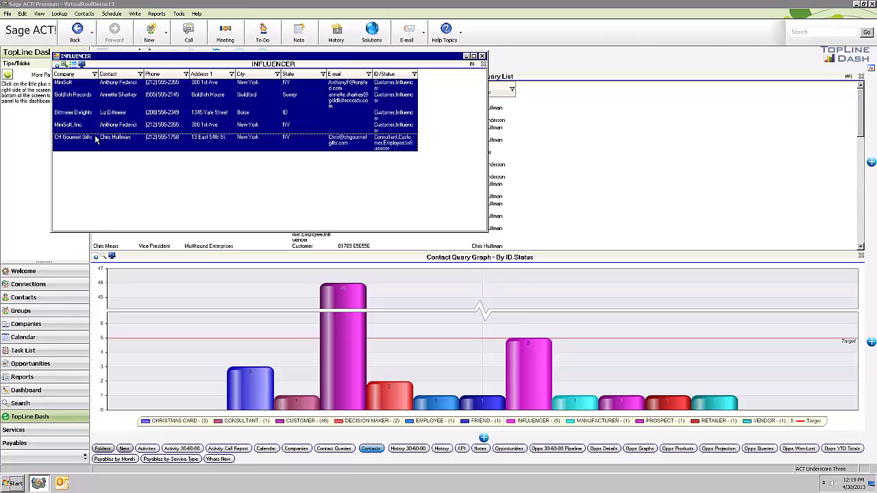
right_click(90, 141)
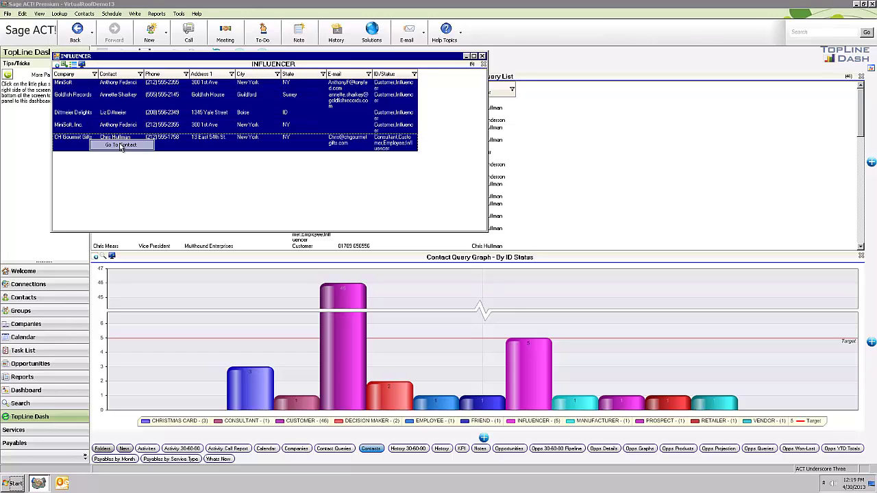
left_click(121, 145)
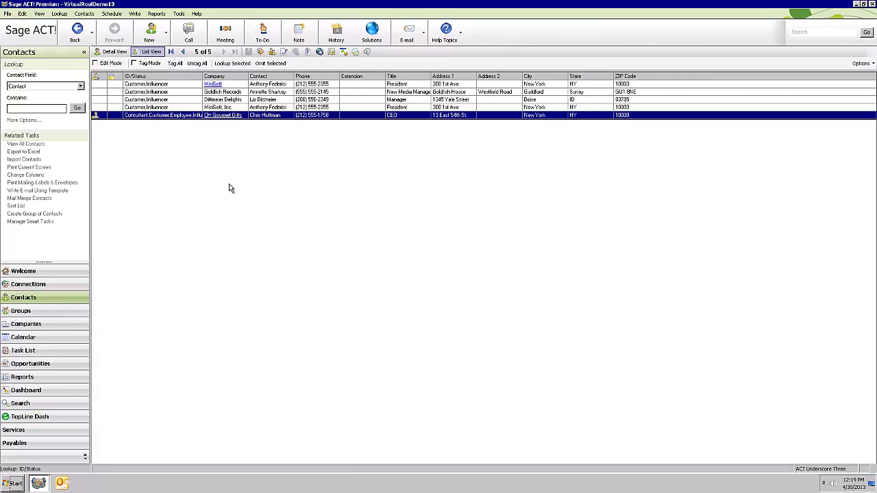